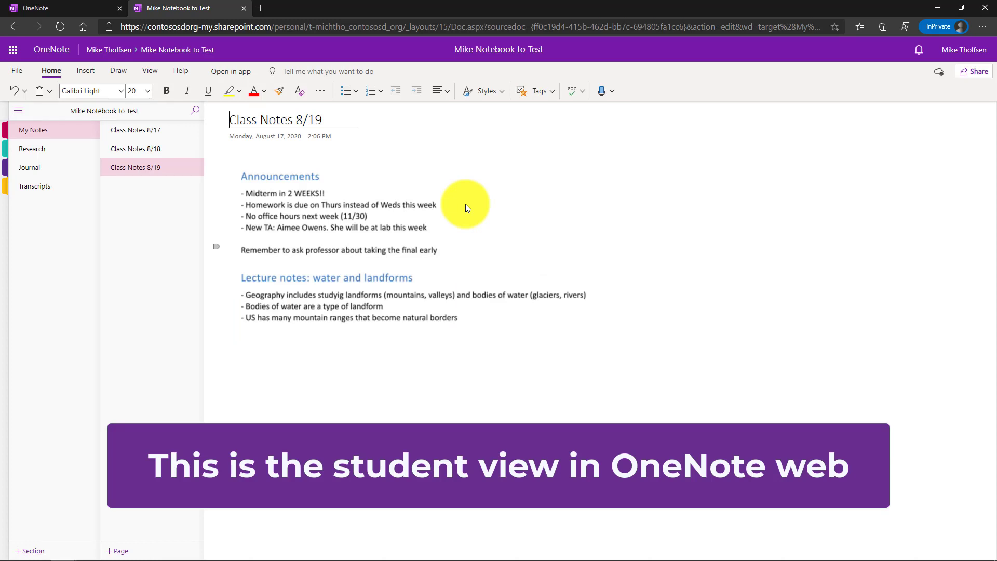
Open Live Captions from the View menu, enter the instructor's join code, and keep English captions.
{"action": "left_click", "coordinate": [150, 71]}
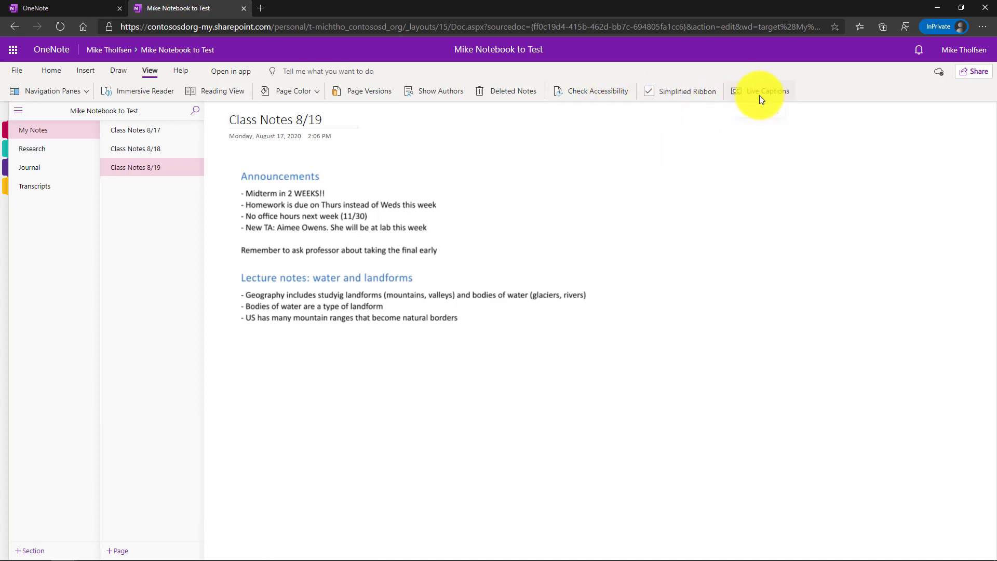
{"action": "left_click", "coordinate": [787, 96]}
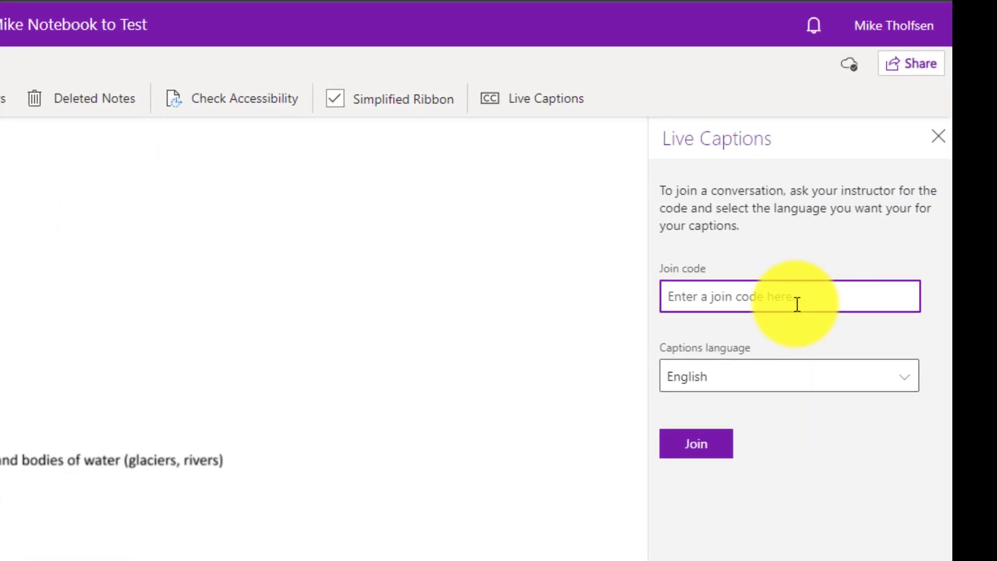
{"action": "type", "text": "CWQJP"}
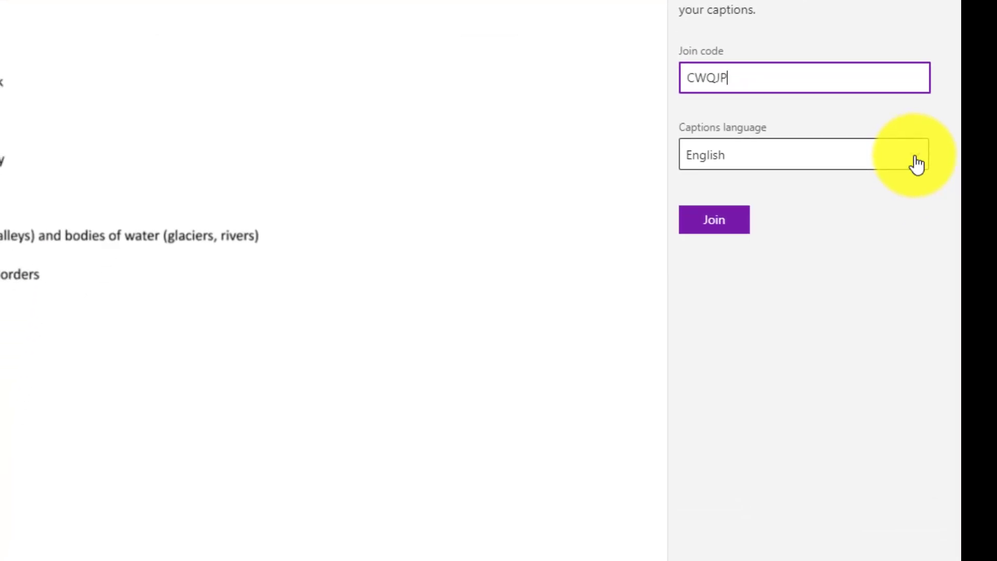
{"action": "left_click", "coordinate": [908, 162]}
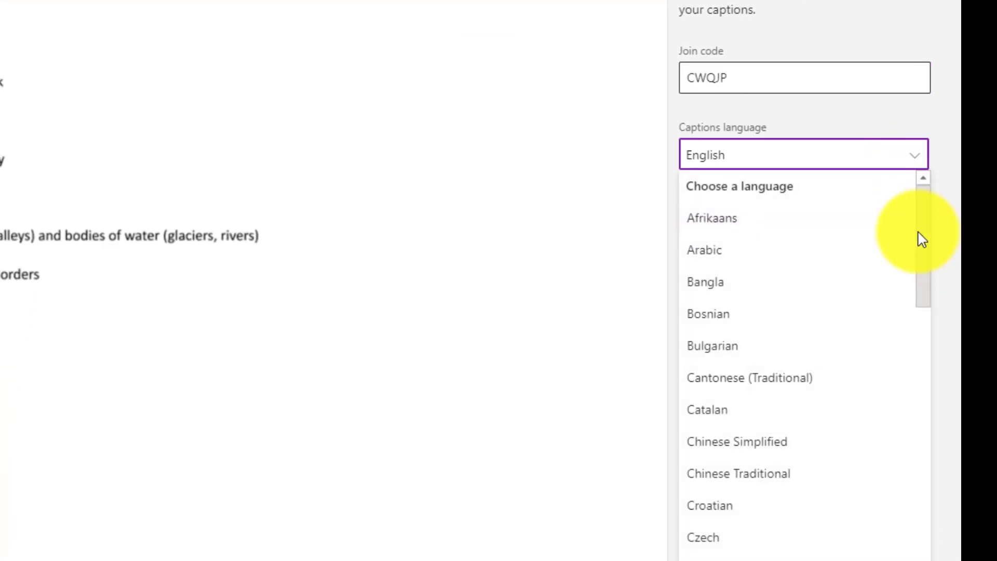
{"action": "left_click_drag", "start_coordinate": [922, 239], "coordinate": [912, 160]}
{"action": "left_click", "coordinate": [846, 161]}
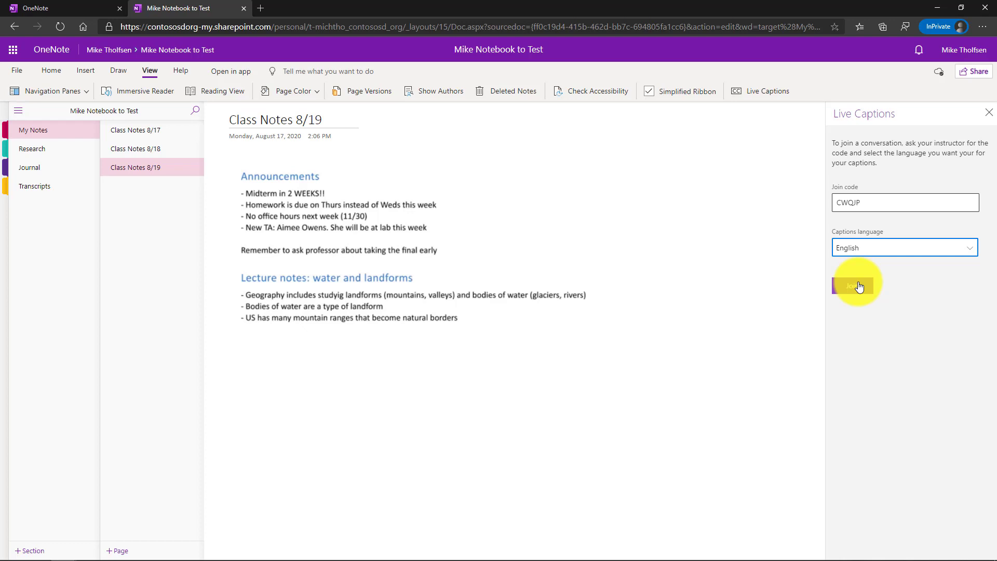
Join the captions session and type the note 'Here I am taking notes' on the page.
{"action": "left_click", "coordinate": [859, 286]}
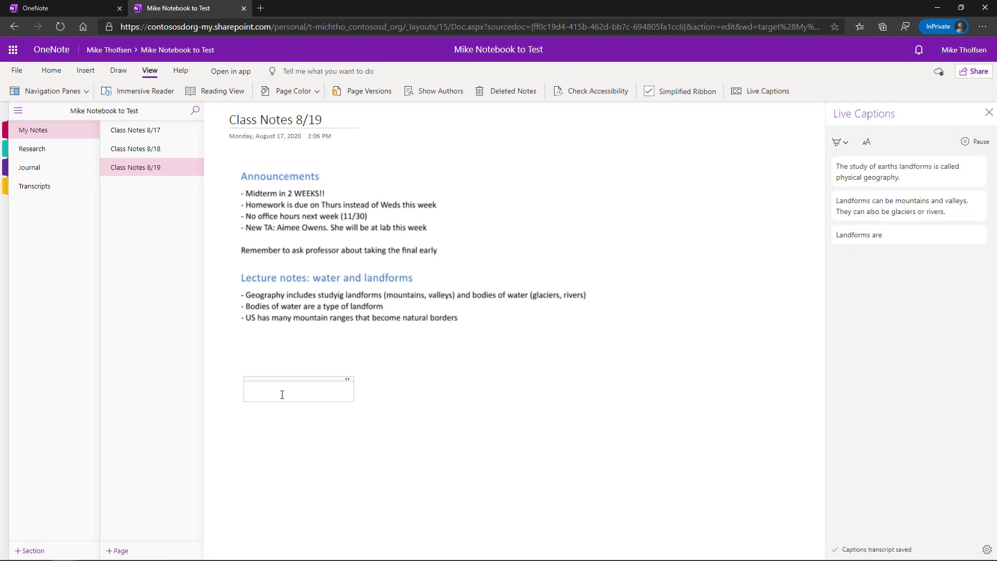
{"action": "type", "text": "Here"}
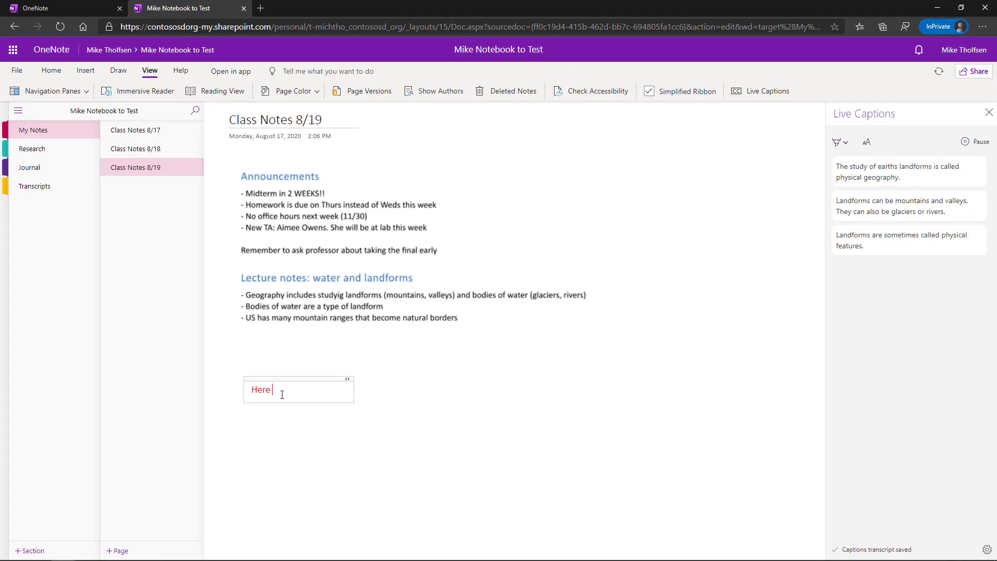
{"action": "type", "text": " I am taking"}
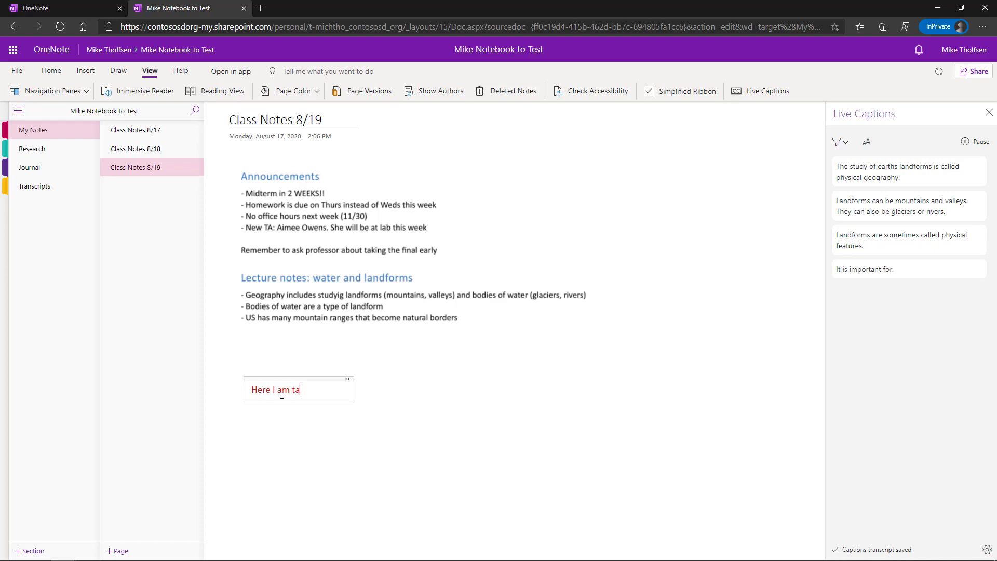
{"action": "type", "text": " notes"}
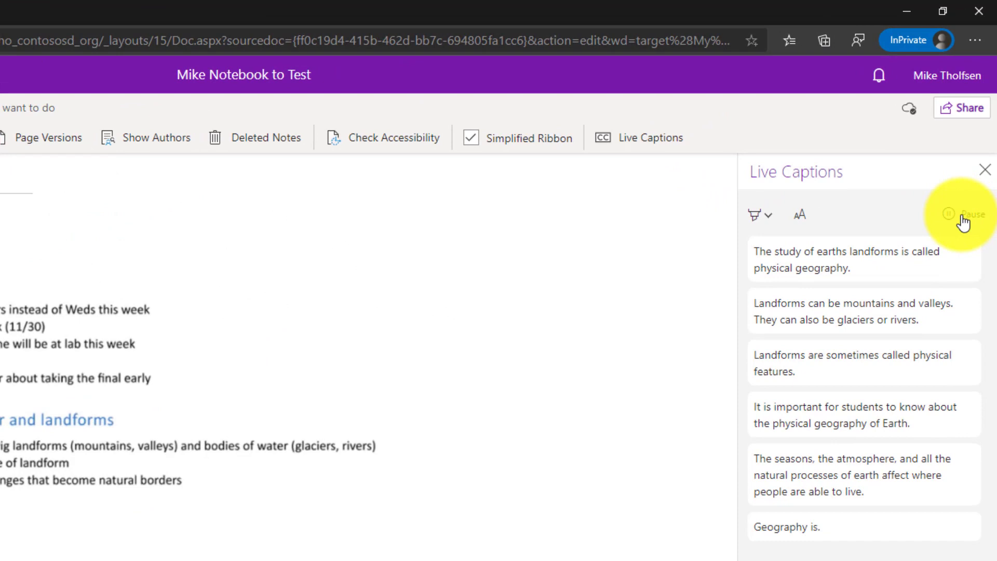
Pause captions and highlight the physical-features line and 'physical geography of Earth' in yellow.
{"action": "left_click", "coordinate": [962, 217]}
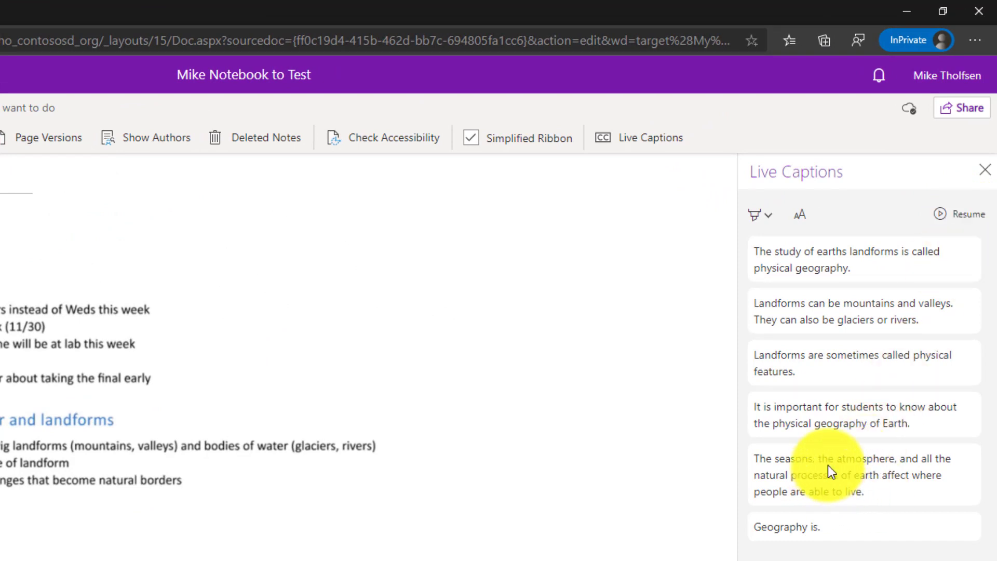
{"action": "left_click", "coordinate": [759, 214]}
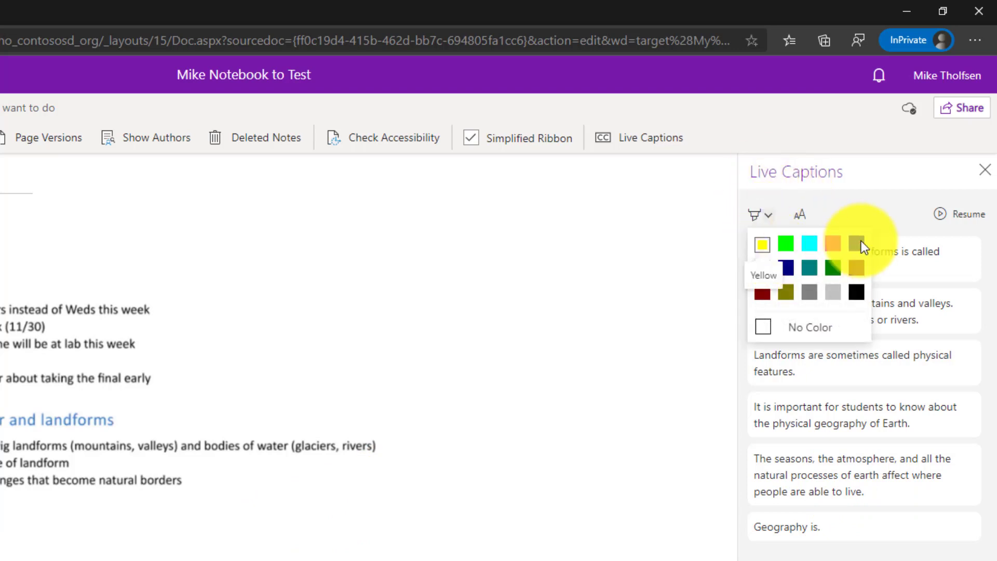
{"action": "left_click", "coordinate": [881, 208]}
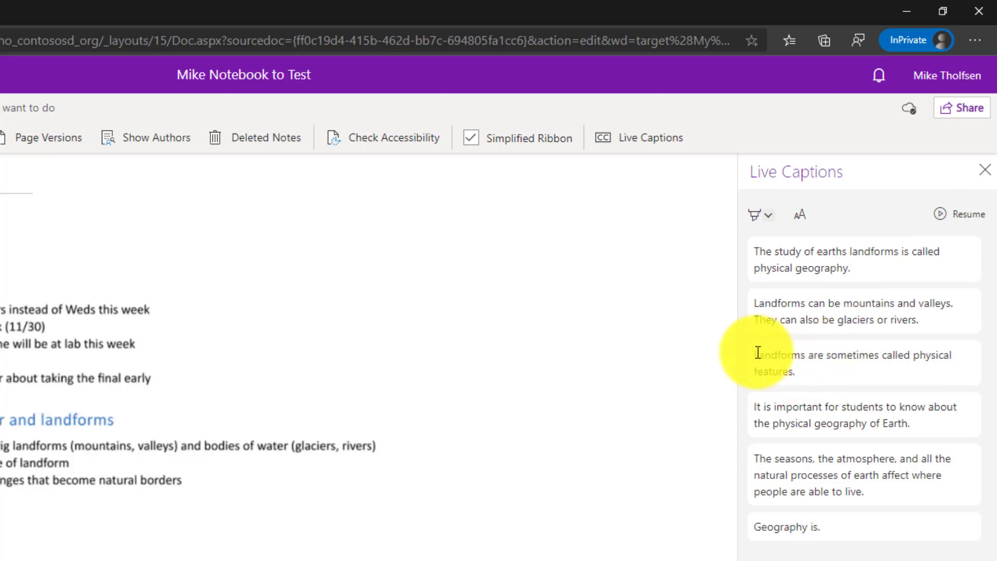
{"action": "left_click_drag", "start_coordinate": [759, 353], "coordinate": [804, 372]}
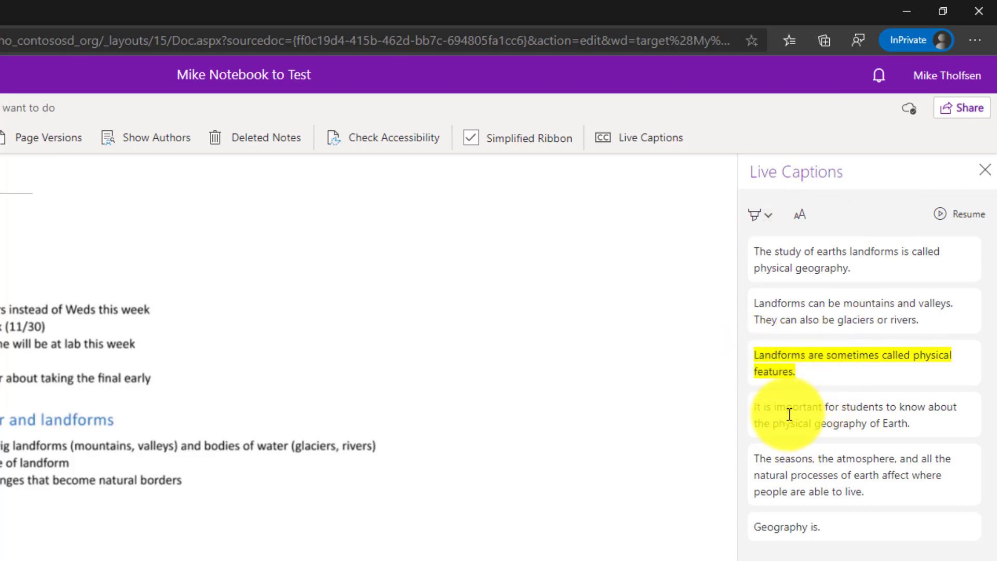
{"action": "left_click_drag", "start_coordinate": [899, 423], "coordinate": [777, 421]}
Highlight 'the atmosphere' in the captions in green.
{"action": "left_click", "coordinate": [770, 220]}
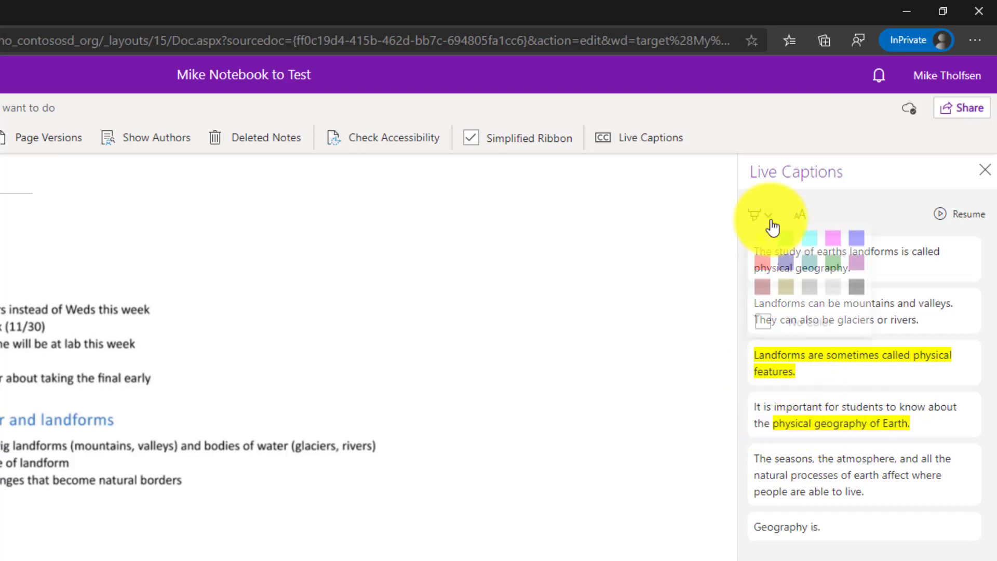
{"action": "left_click", "coordinate": [786, 243]}
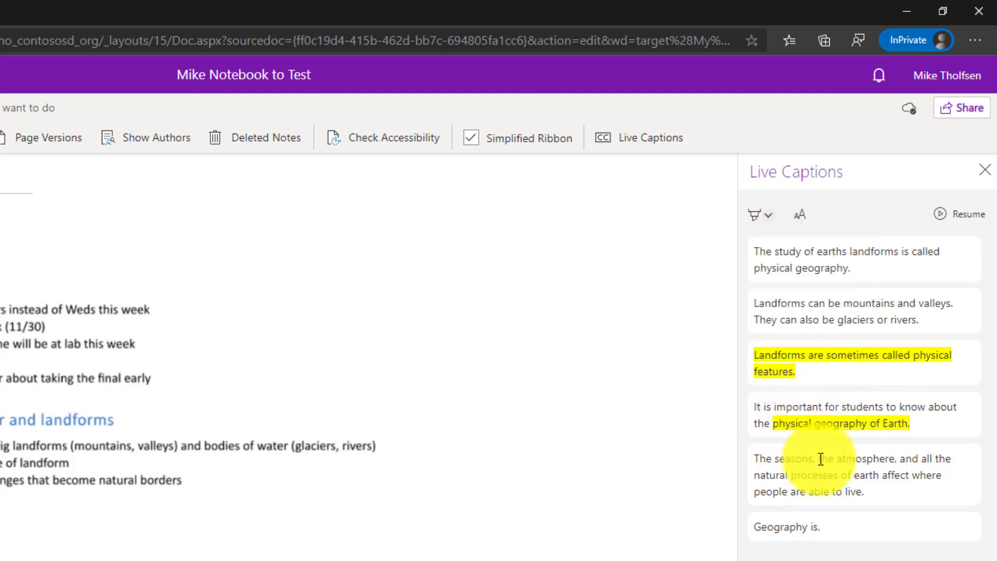
{"action": "left_click_drag", "start_coordinate": [819, 460], "coordinate": [892, 460]}
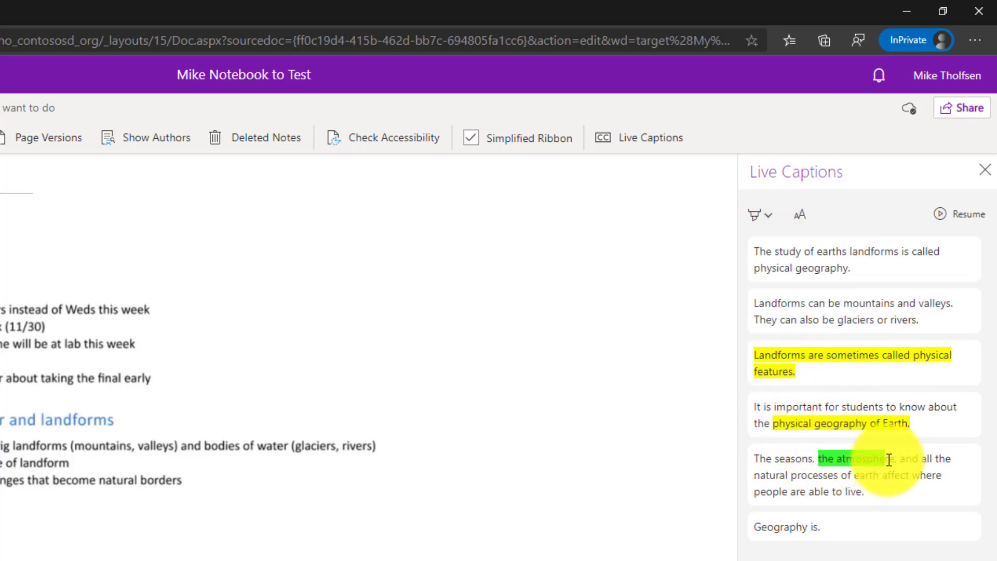
{"action": "left_click", "coordinate": [801, 216]}
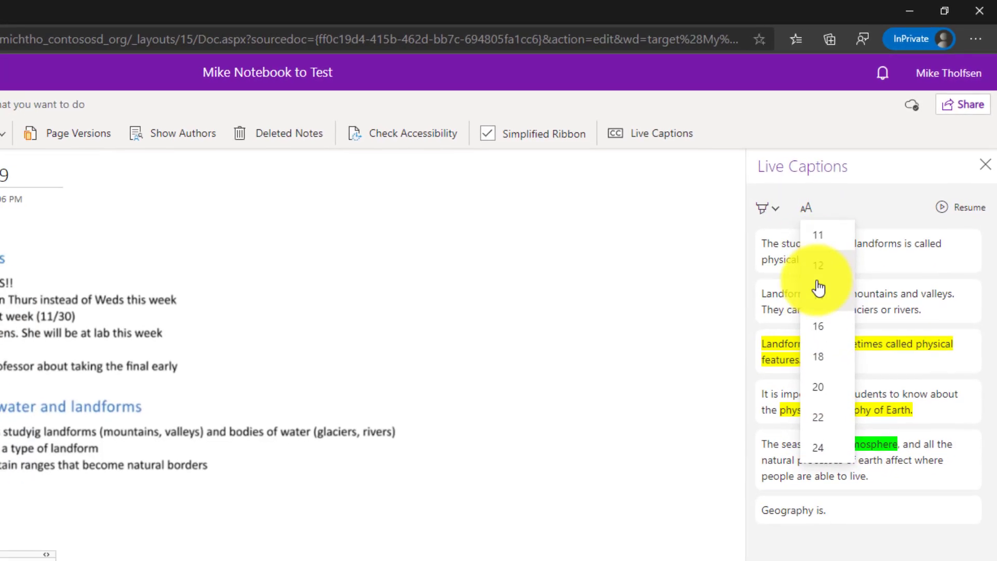
Choose 18 as the caption font size.
{"action": "left_click", "coordinate": [843, 340]}
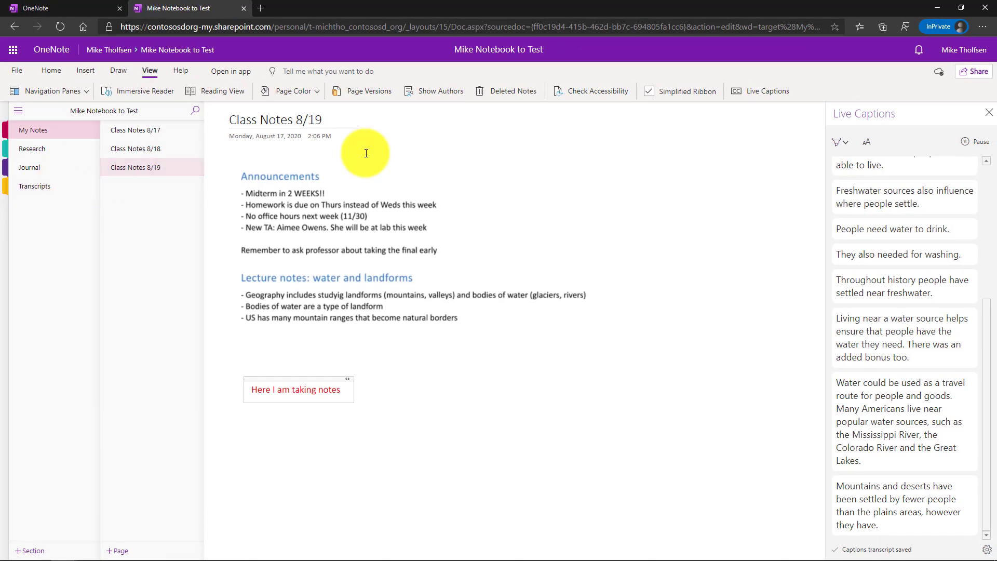
Pause and close Live Captions, then open the saved 8/19/2020 transcript under Transcripts.
{"action": "left_click", "coordinate": [978, 143]}
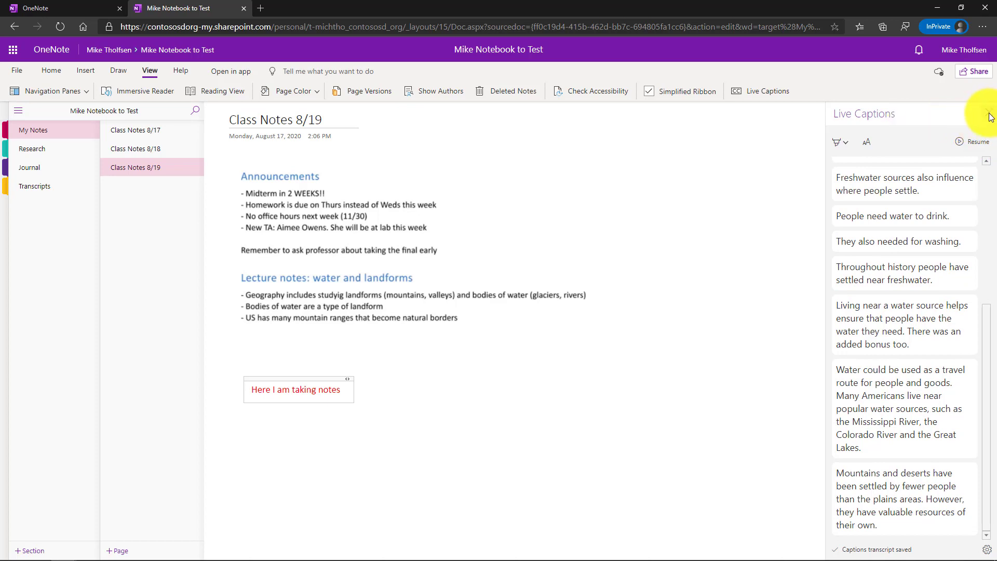
{"action": "left_click", "coordinate": [991, 117]}
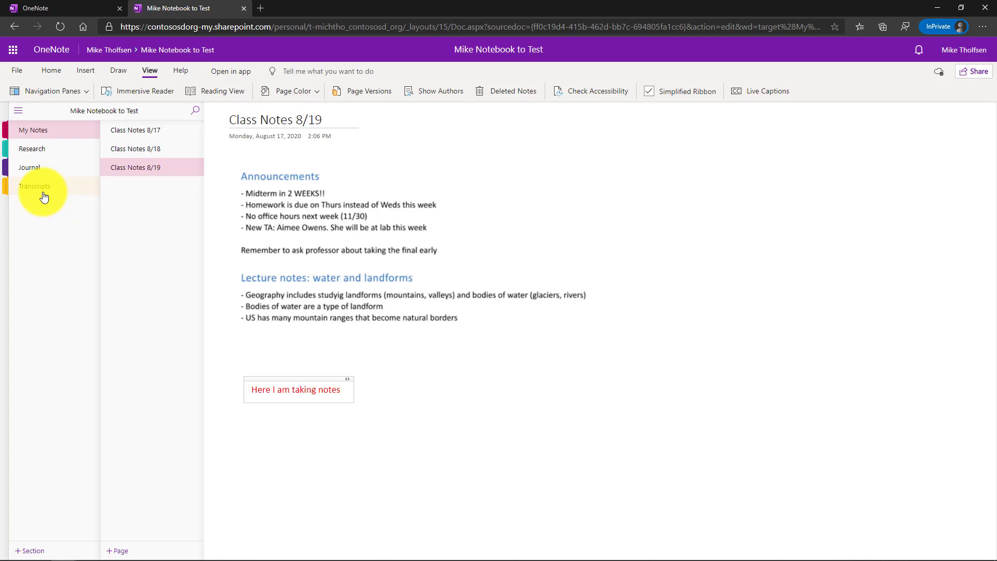
{"action": "left_click", "coordinate": [44, 197]}
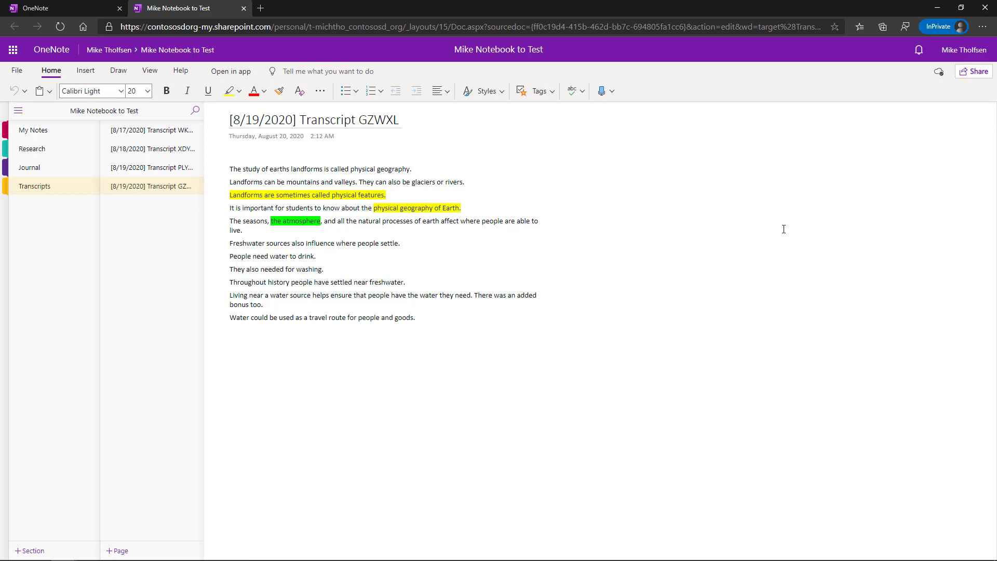
Go back to Class Notes 8/19, open Live Captions, enter the new join code, and pick Japanese.
{"action": "left_click", "coordinate": [466, 208]}
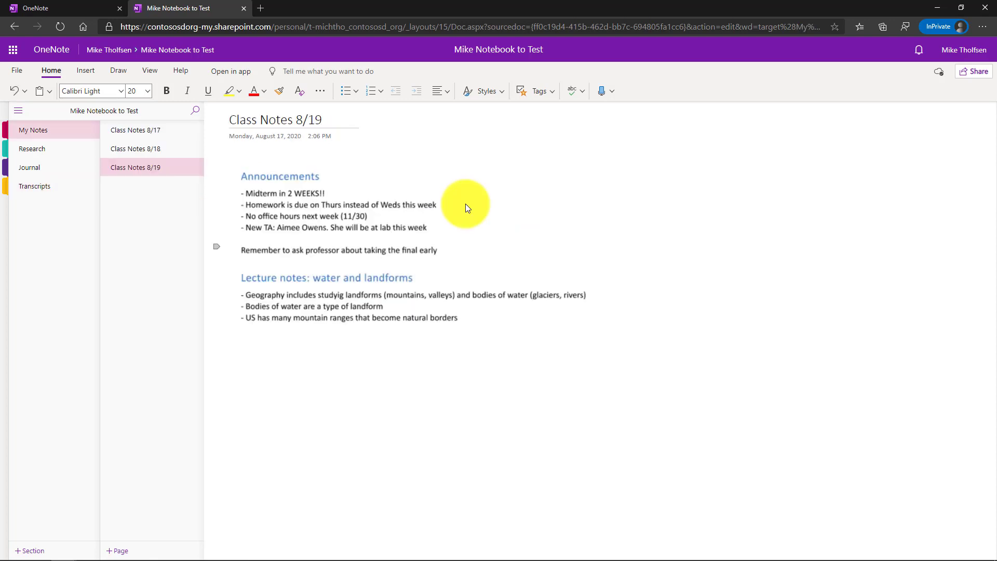
{"action": "left_click", "coordinate": [151, 73]}
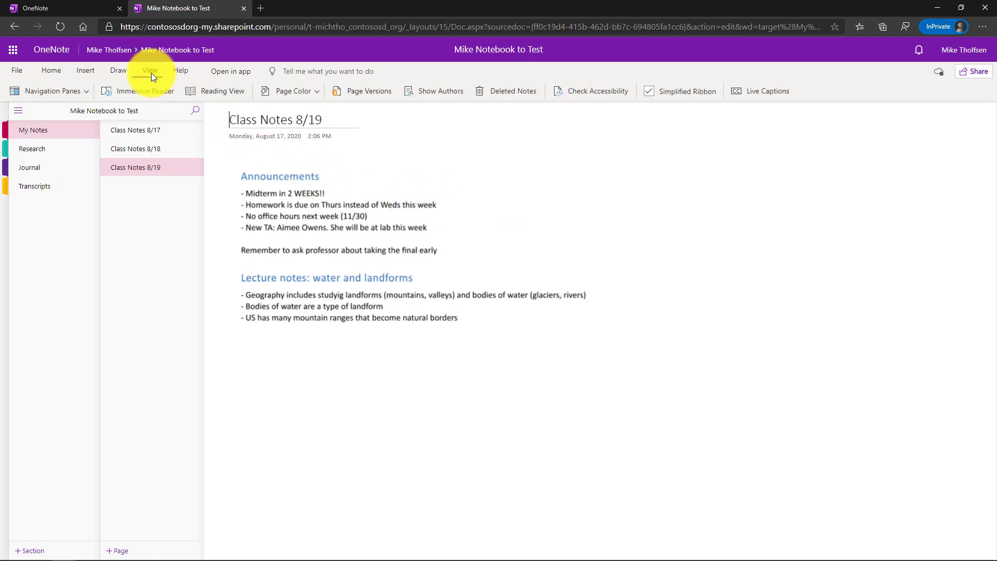
{"action": "left_click", "coordinate": [786, 94]}
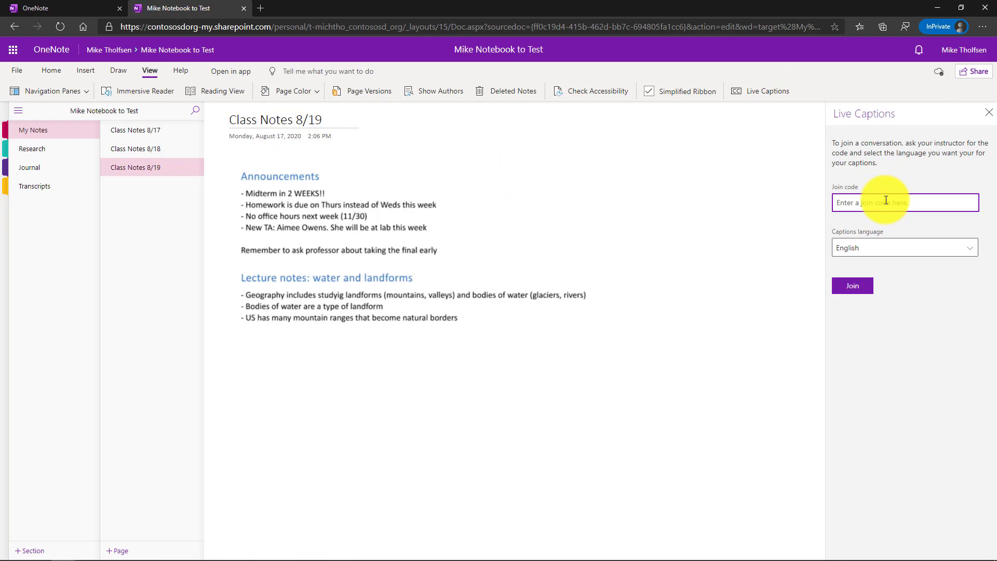
{"action": "type", "text": "QHJTG"}
{"action": "left_click", "coordinate": [975, 253]}
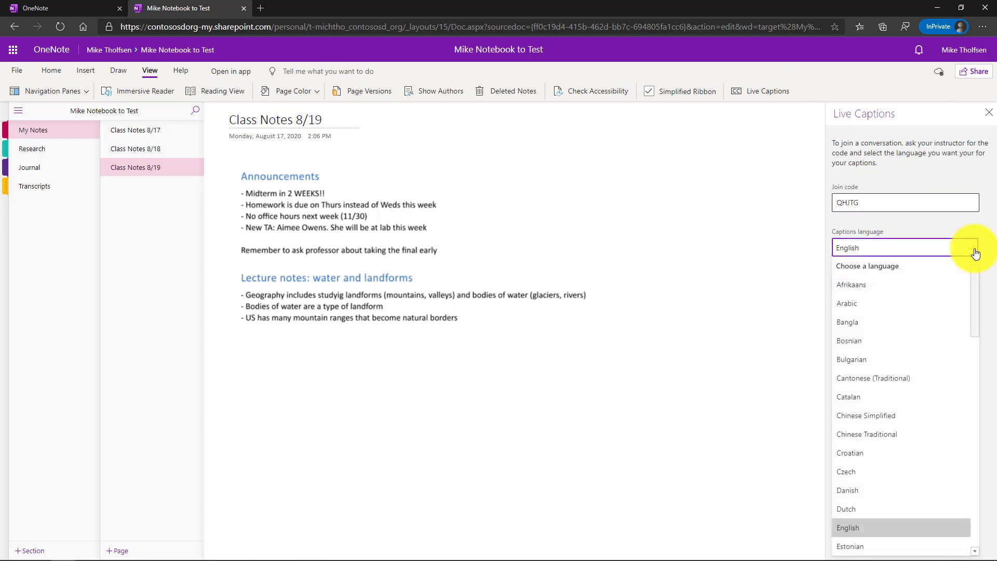
{"action": "left_click_drag", "start_coordinate": [974, 280], "coordinate": [970, 394]}
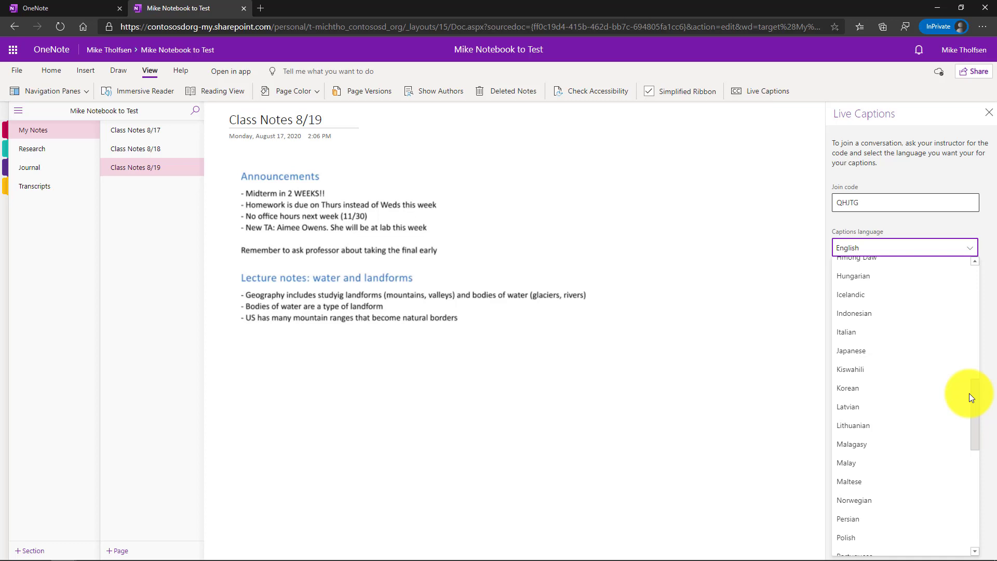
{"action": "left_click", "coordinate": [878, 356]}
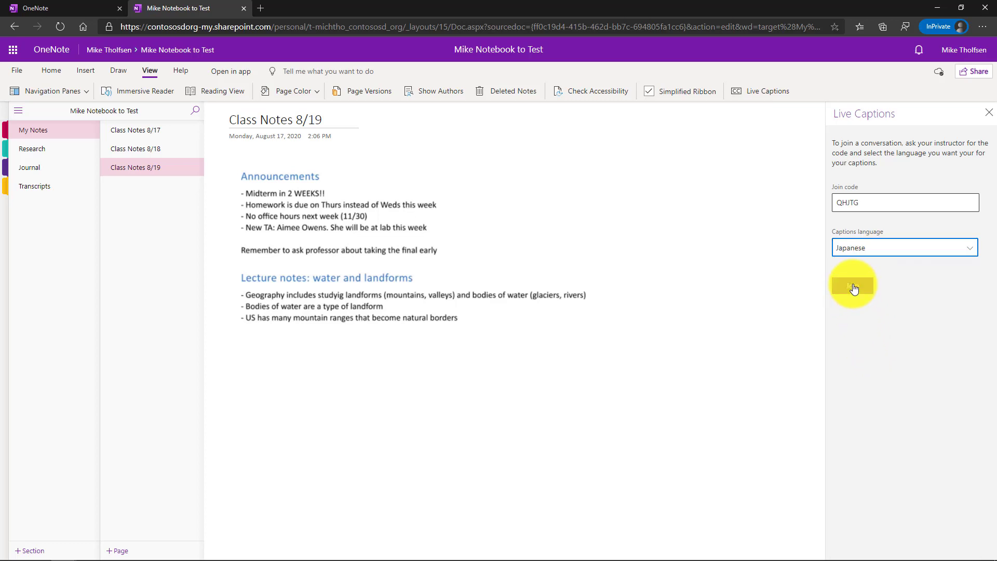
Join the Live Captions session with Japanese as the captions language.
{"action": "left_click", "coordinate": [853, 286]}
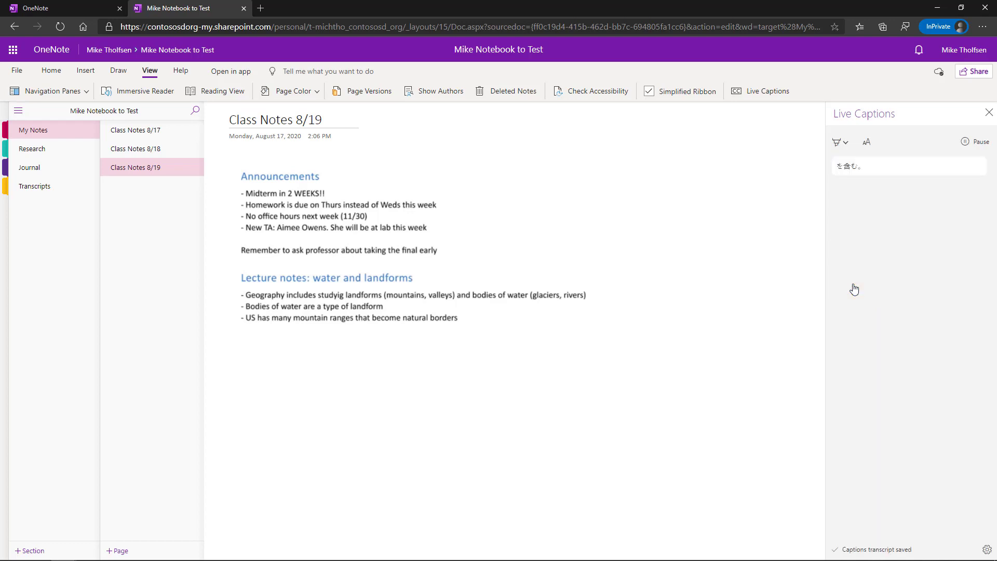